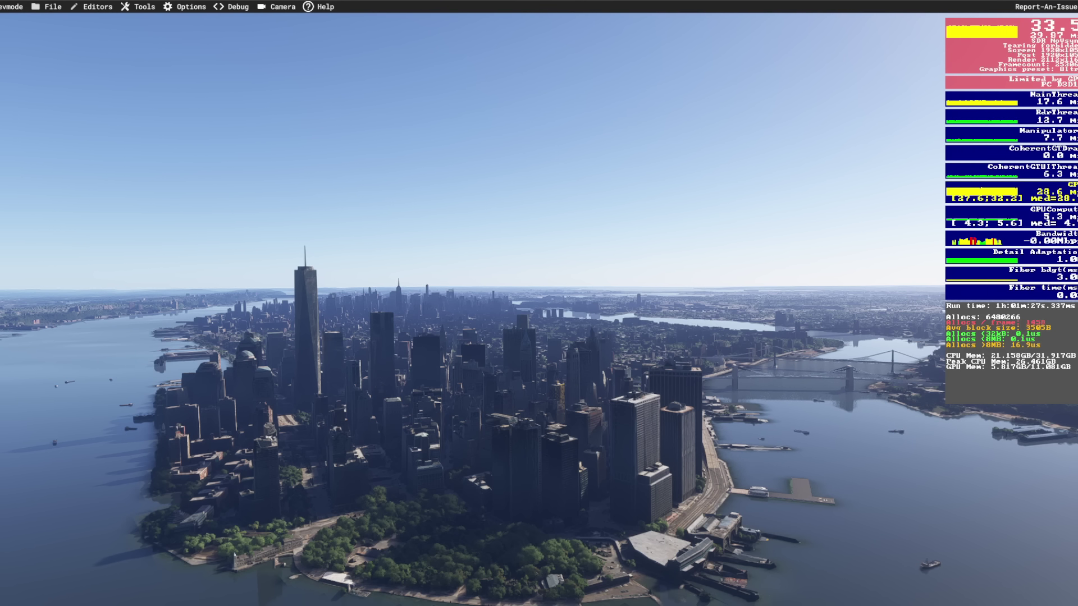
Step: Lower Global Rendering Quality from Ultra through High-End to Medium, keeping the new display settings
key(Escape)
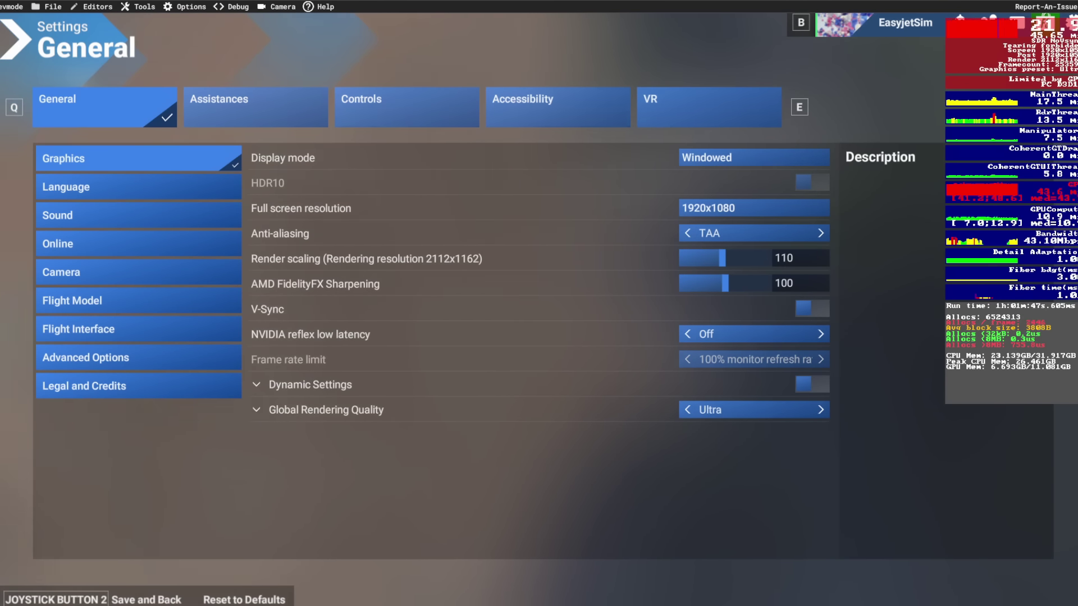
click(326, 410)
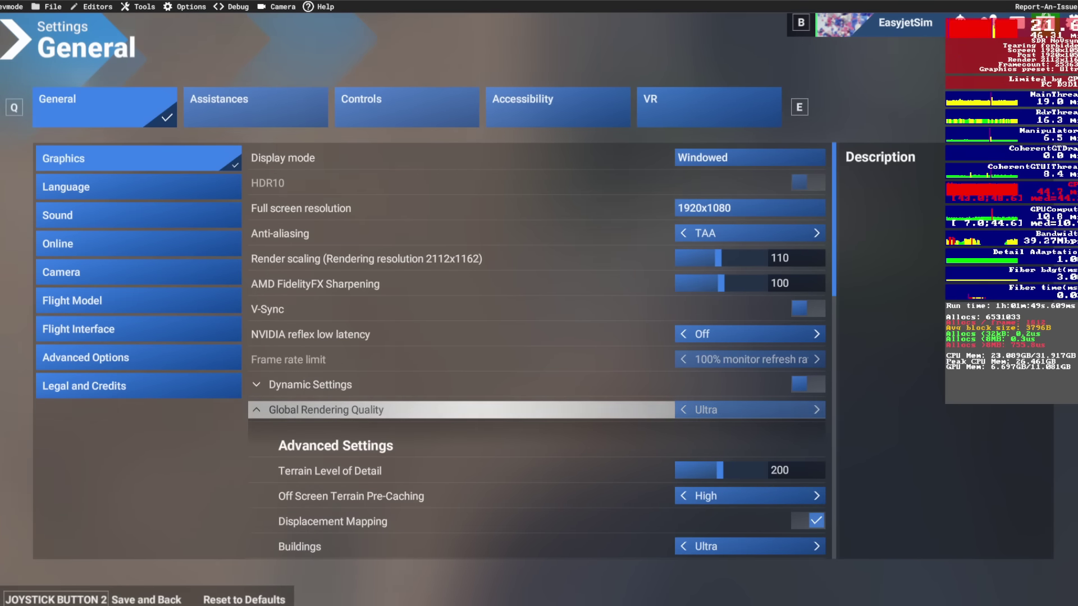
key(Left)
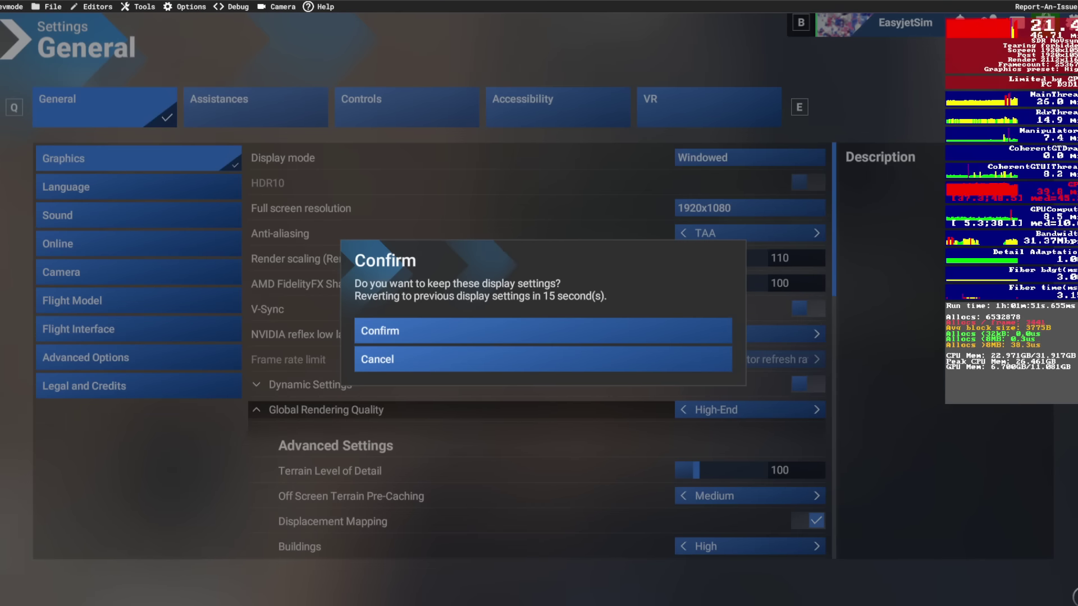
key(Up)
key(Return)
key(Down)
key(Left)
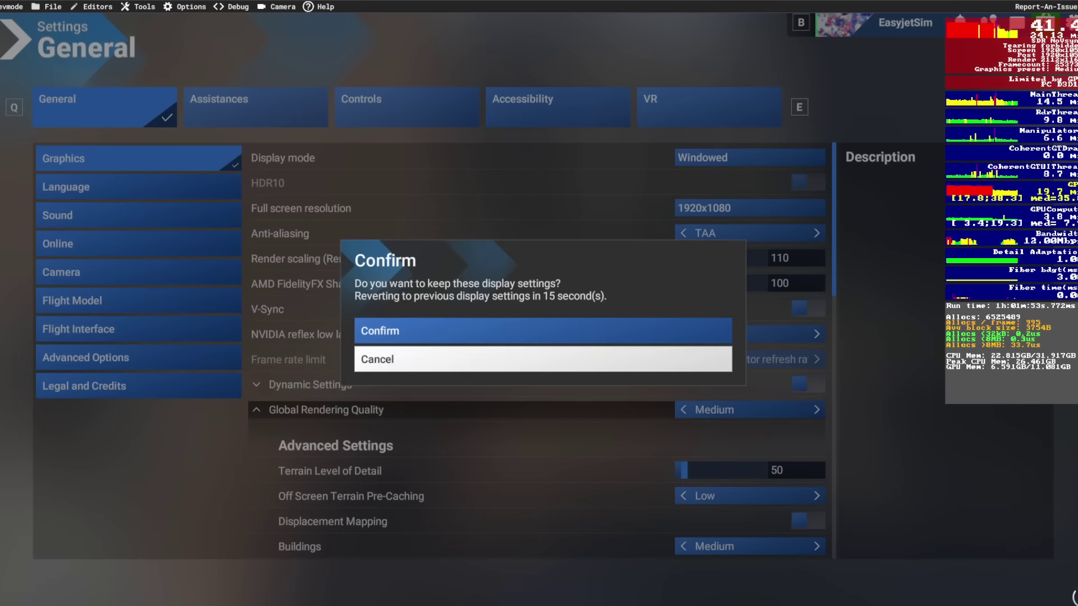
key(Up)
key(Return)
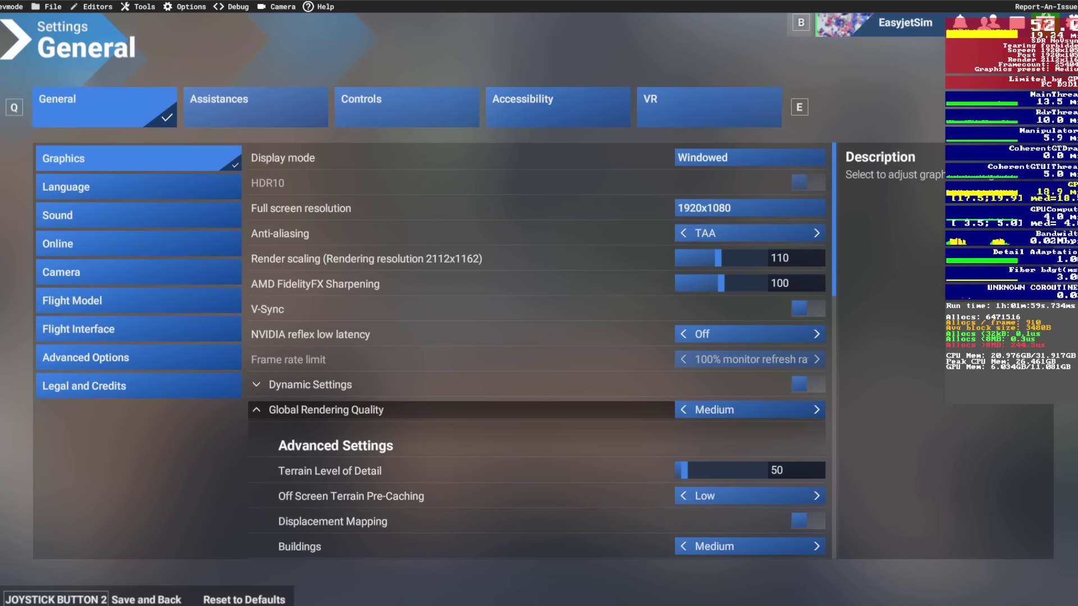
Step: Move through the Anti-aliasing, V-Sync and NVIDIA Reflex settings further down the list
key(Up)
key(Up)
key(Up)
key(Up)
key(Up)
key(Up)
key(Up)
key(Up)
key(Down)
key(Down)
key(Down)
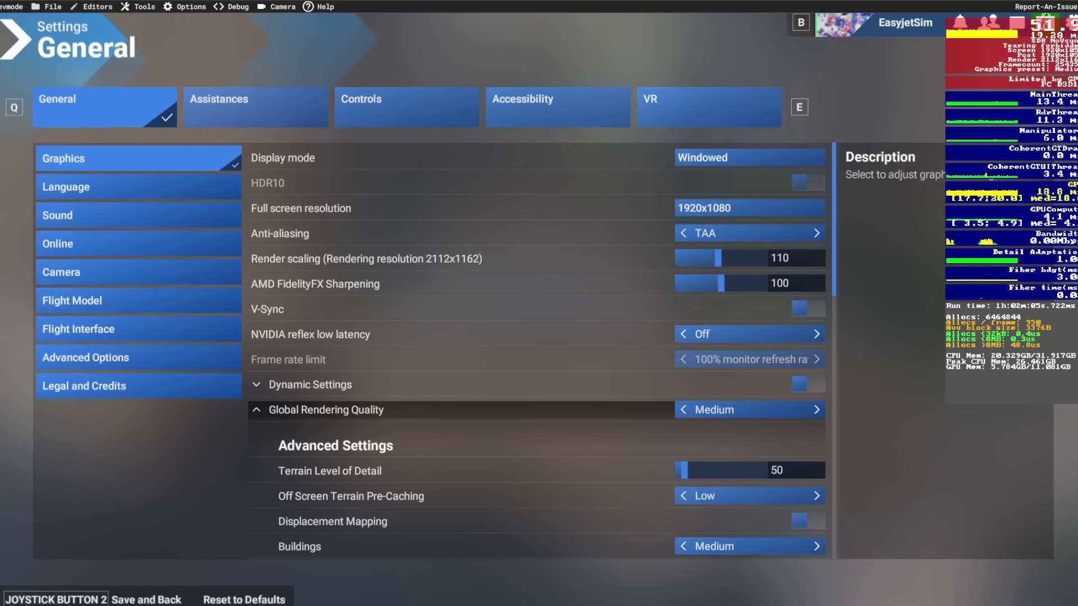
key(Down)
key(Down)
key(Up)
key(Down)
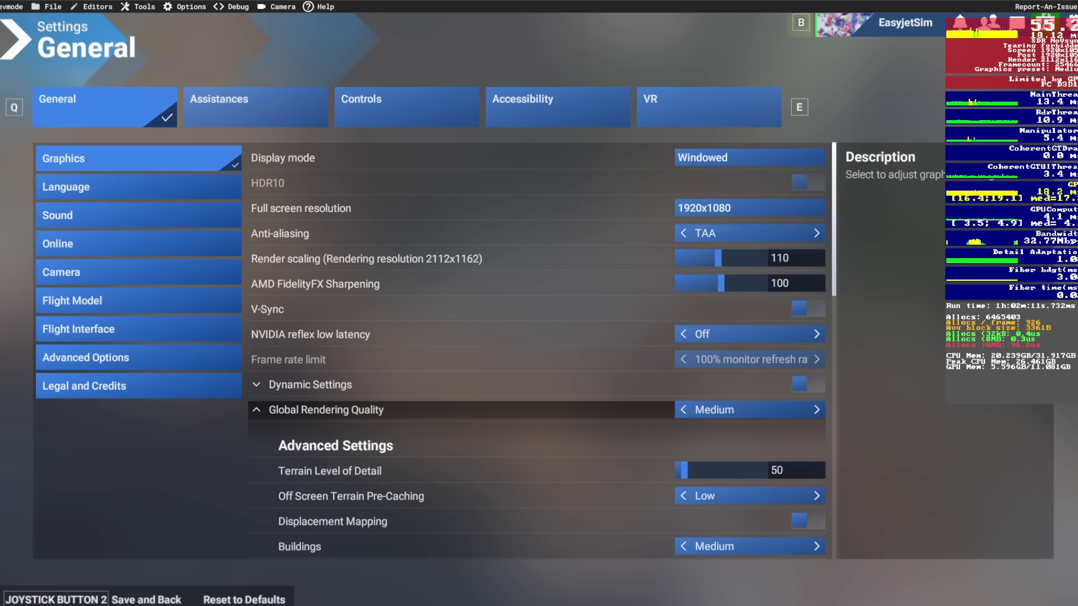
scroll(536, 348, down, 5)
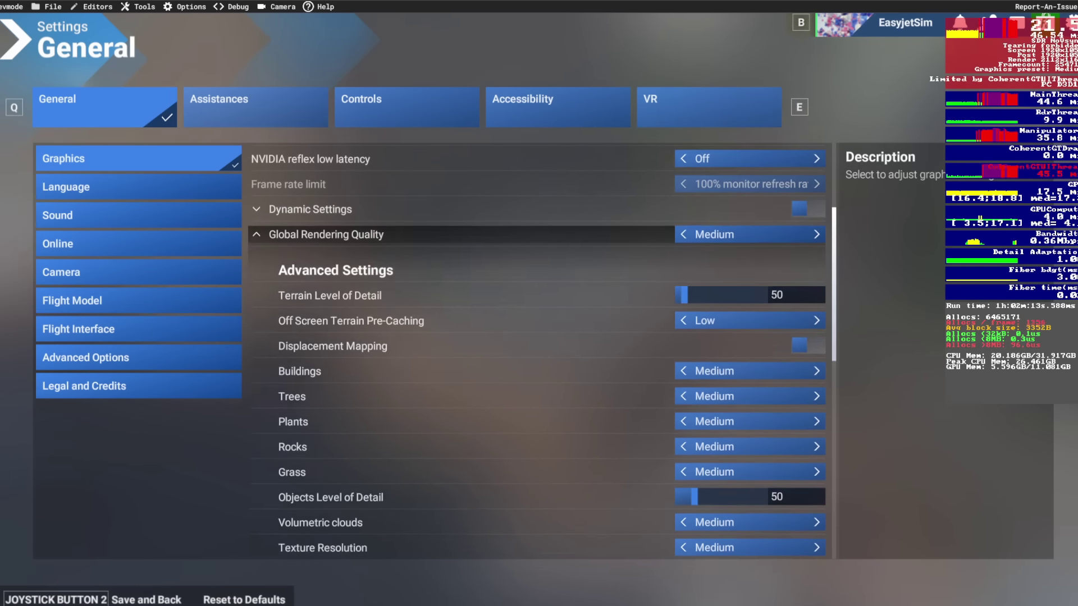
scroll(536, 348, down, 2)
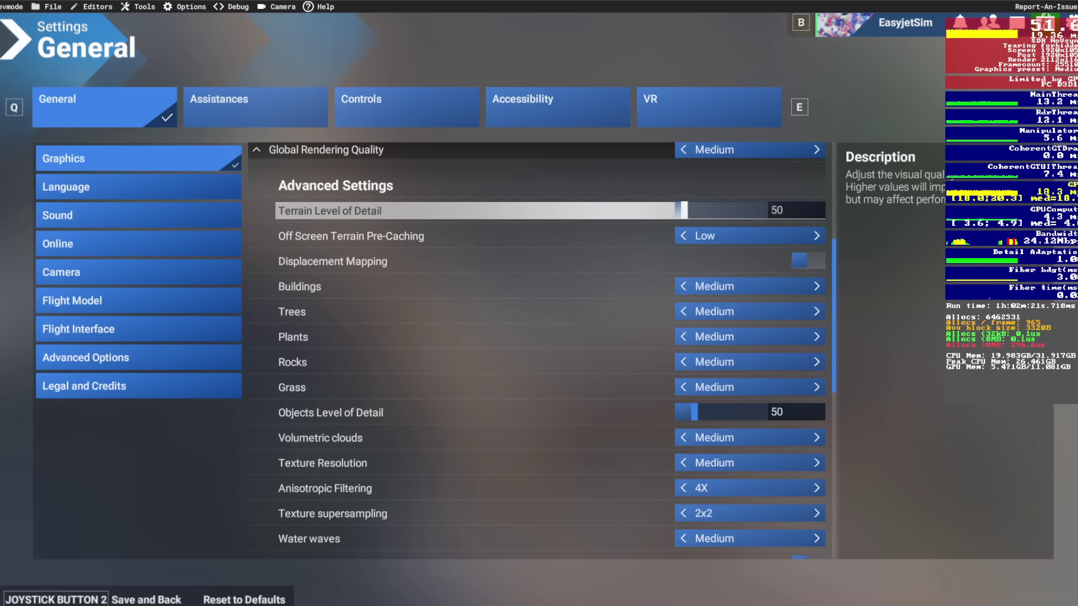
key(Down)
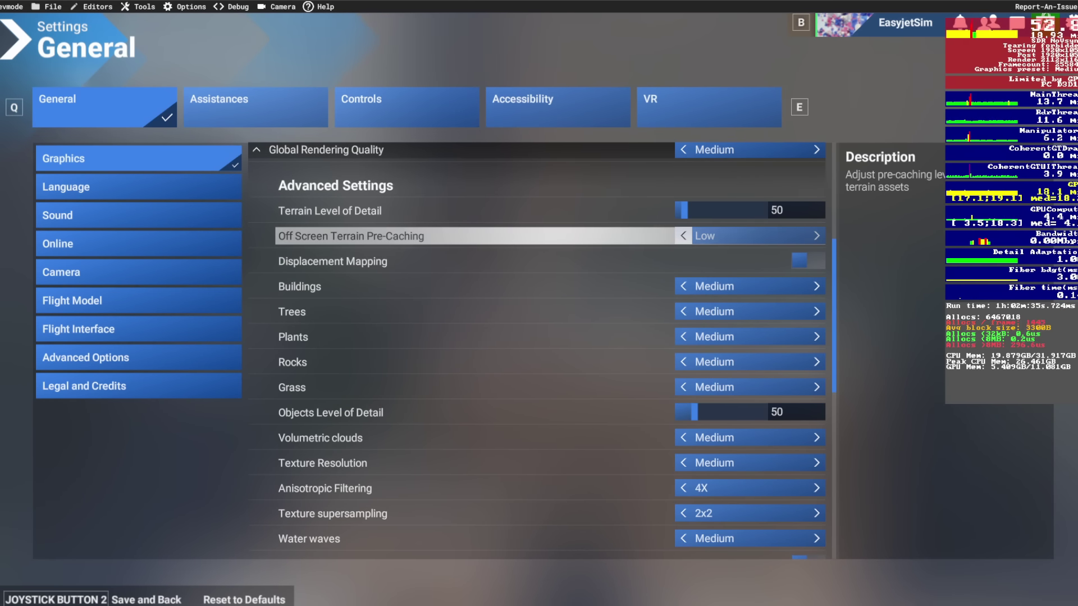
key(Escape)
key(Down)
key(Down)
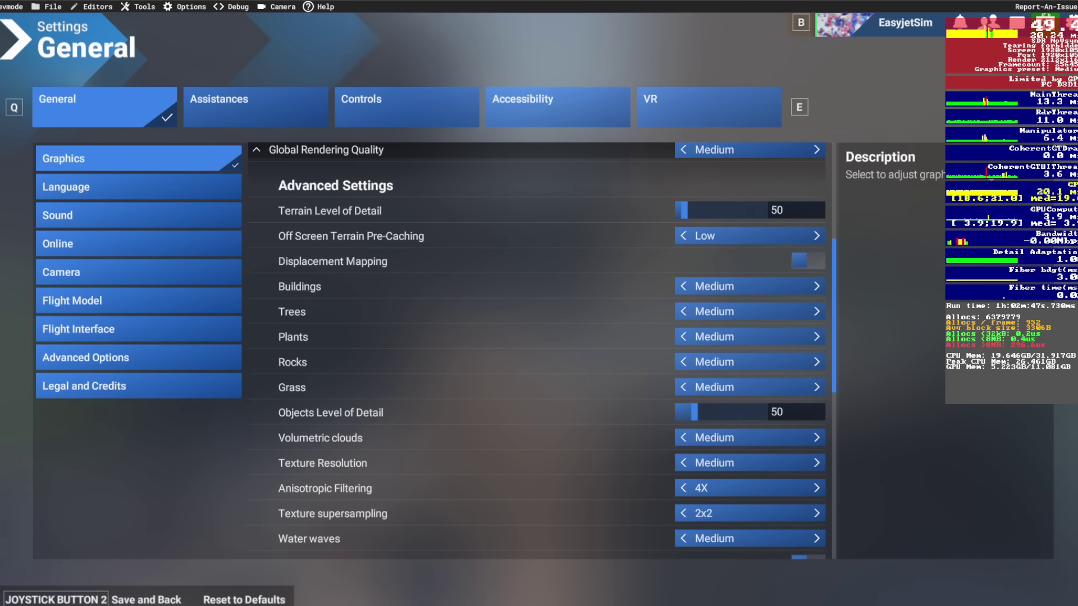
click(332, 412)
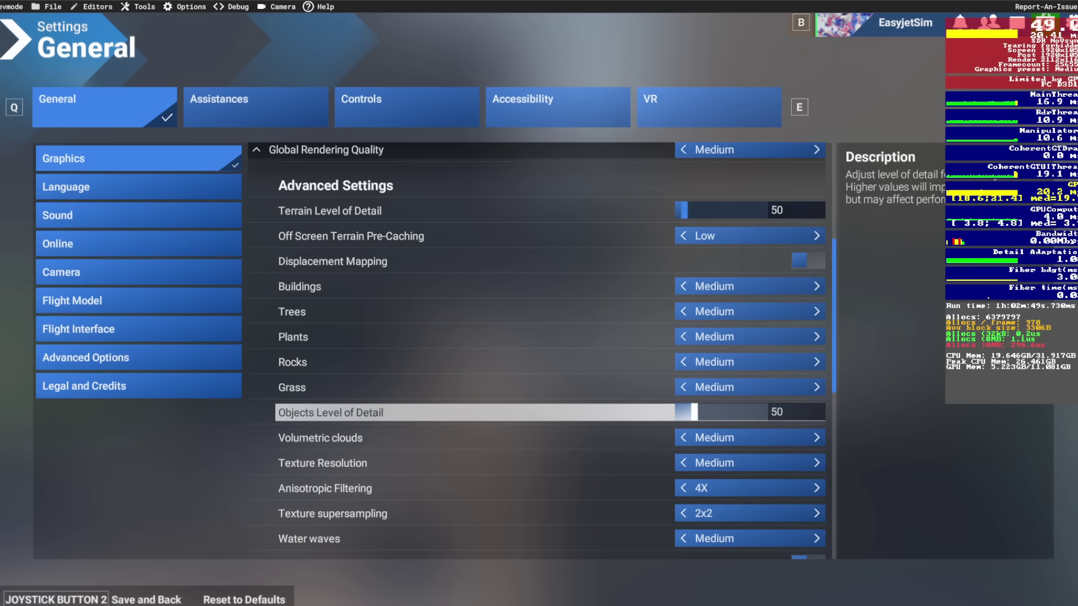
Step: Try Volumetric clouds at High and Ultra, then settle back on Medium
click(331, 438)
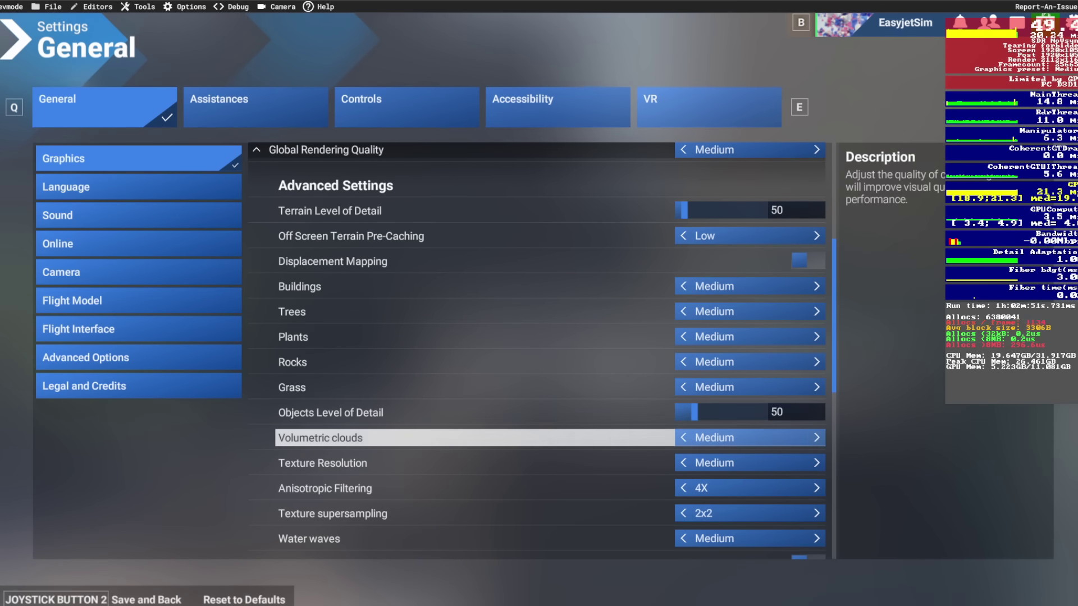
key(Right)
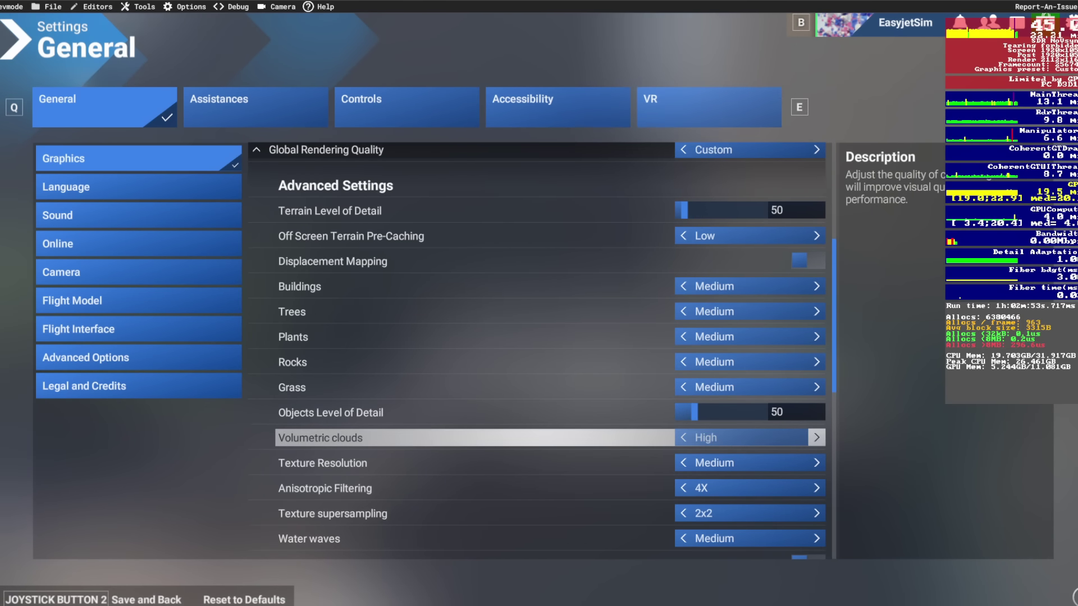
key(Right)
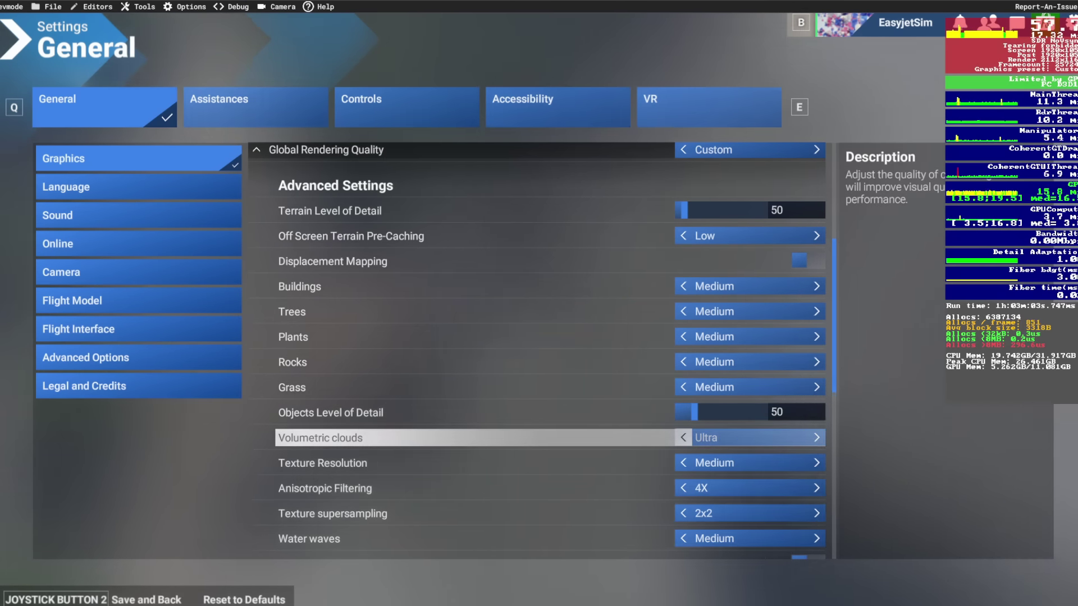
key(Left)
key(Left)
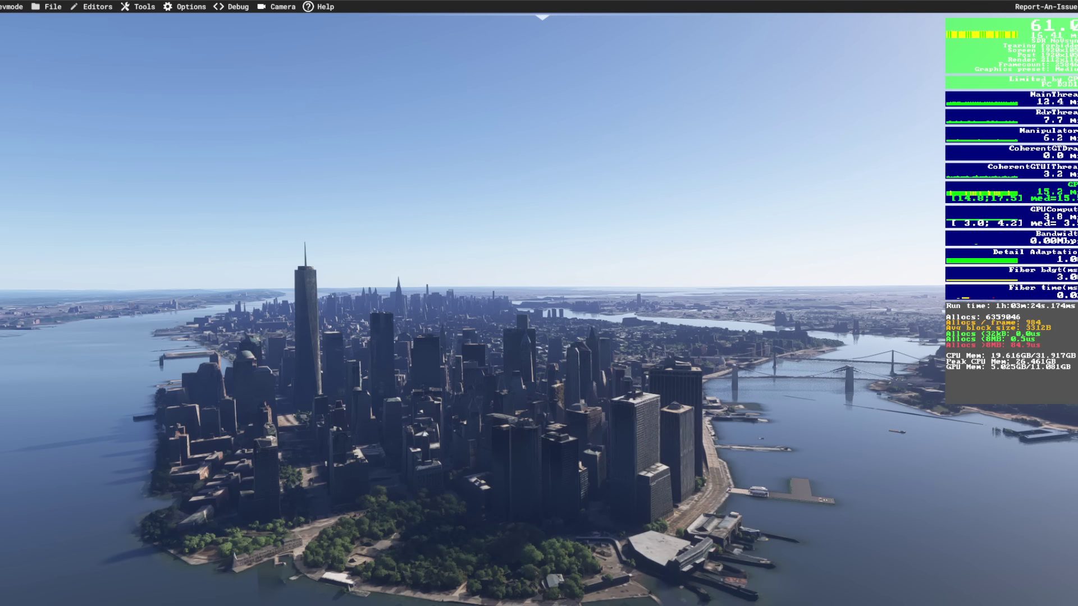
Step: Open the developer-mode Weather options panel
click(568, 60)
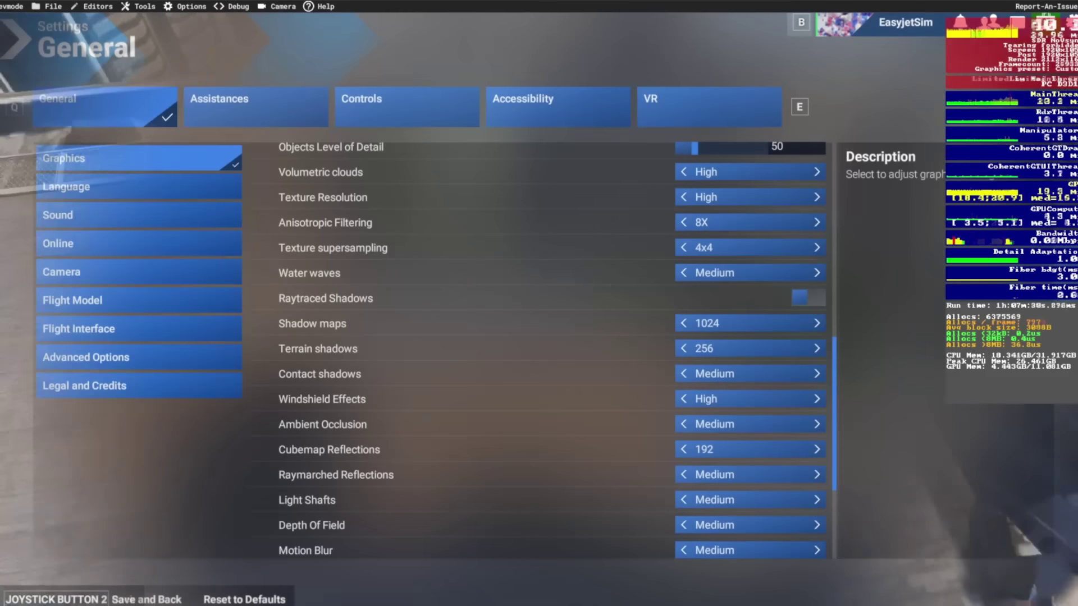
Step: Review Water waves and the shadow settings, leaving Windshield Effects at High
click(477, 272)
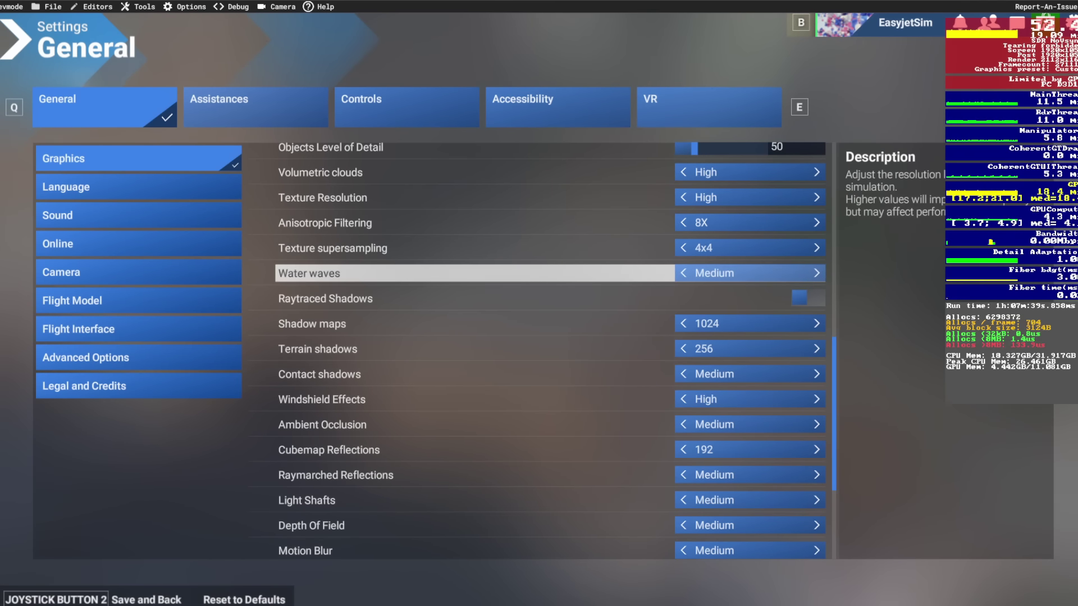
click(325, 298)
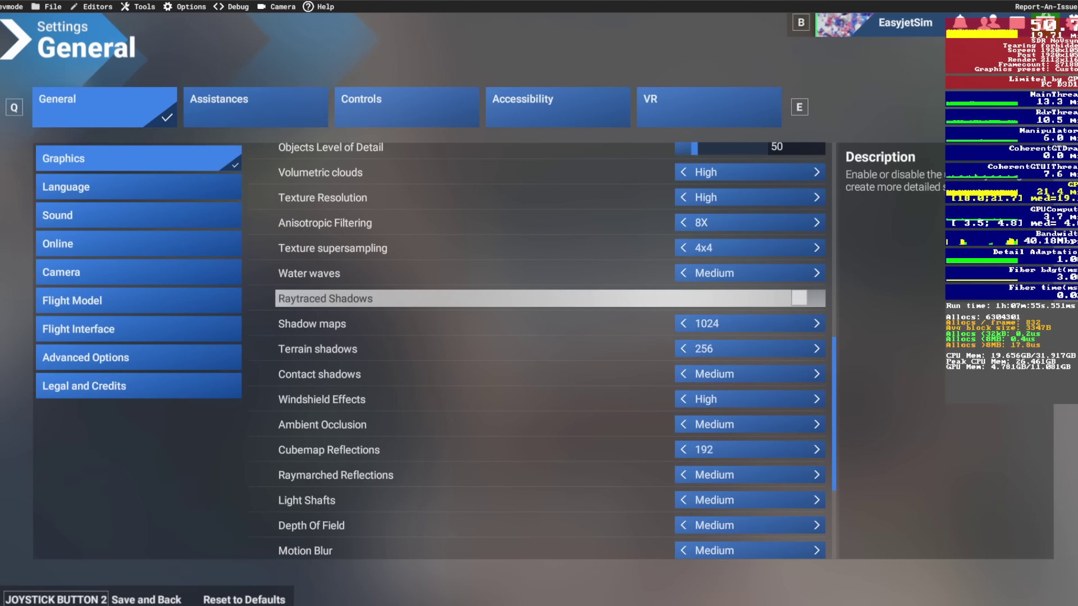
click(312, 324)
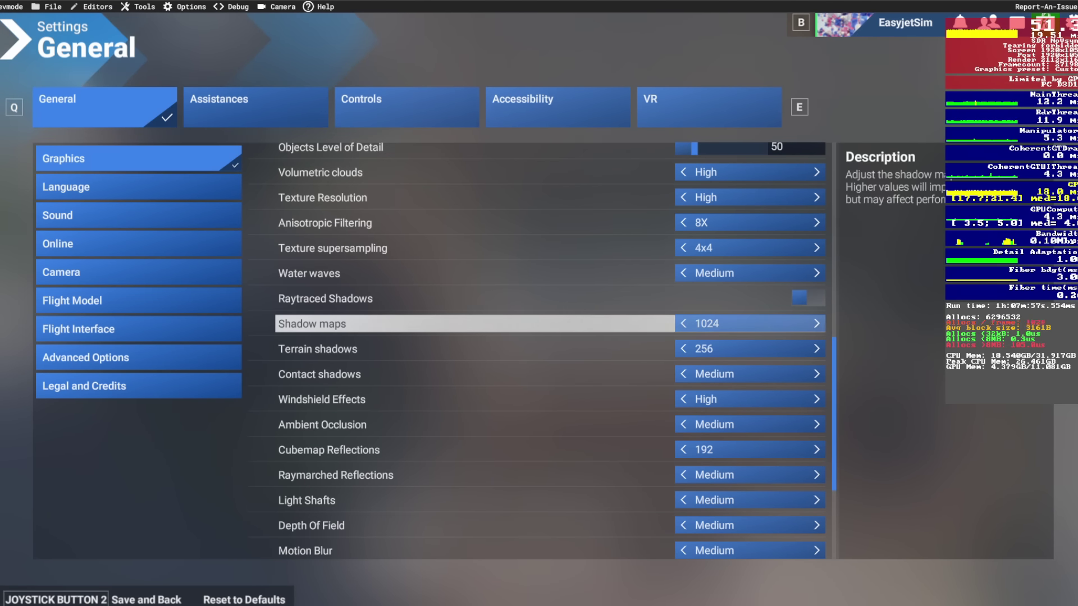
click(317, 348)
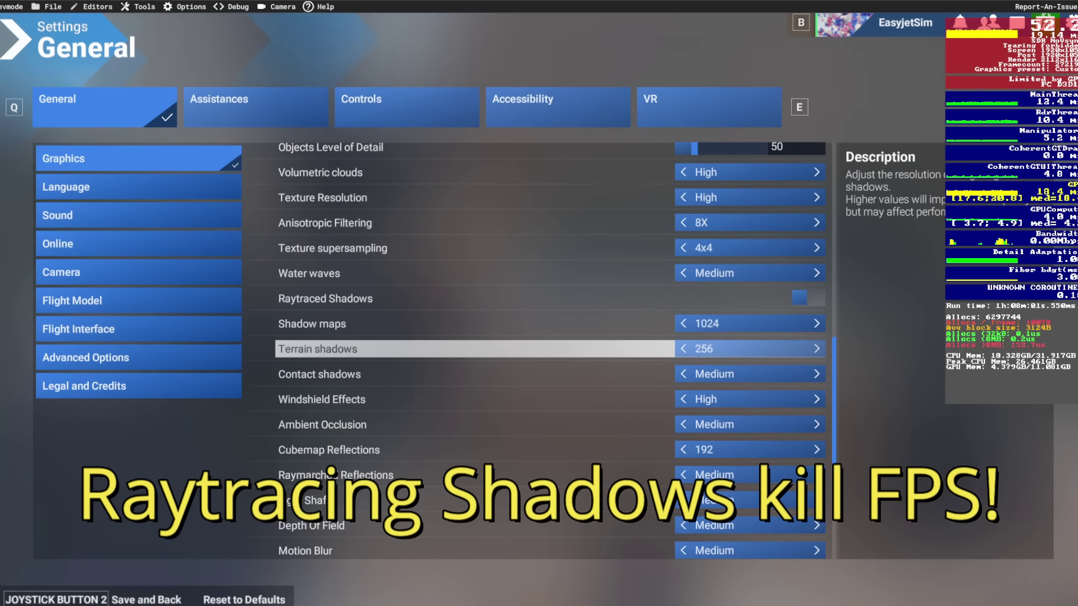
click(321, 399)
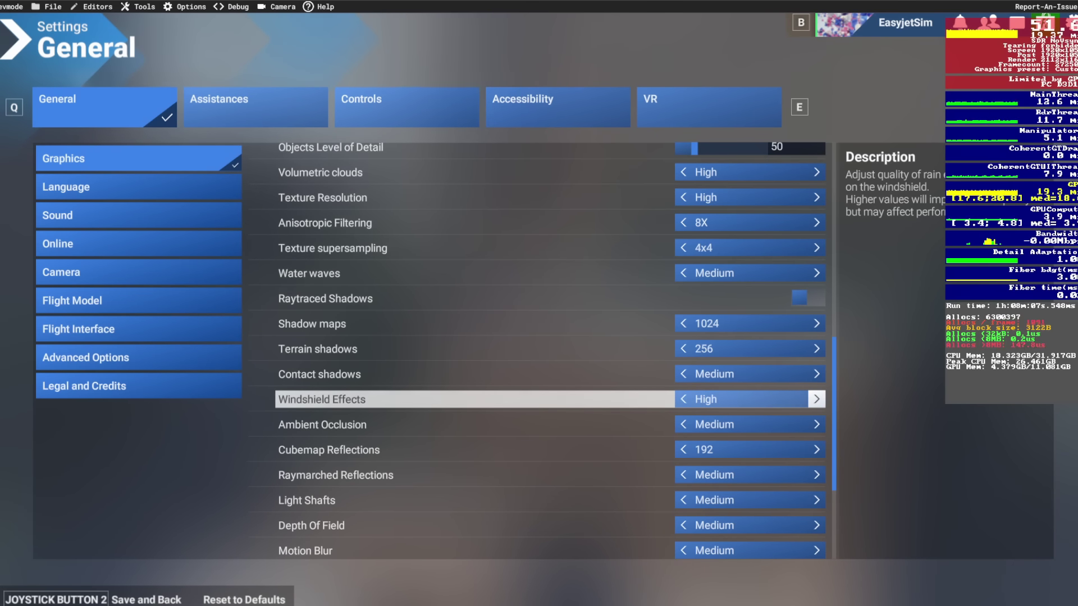
key(Left)
key(Right)
Step: Set Cubemap Reflections to 256 and raise Raymarched Reflections from Medium to High
key(Down)
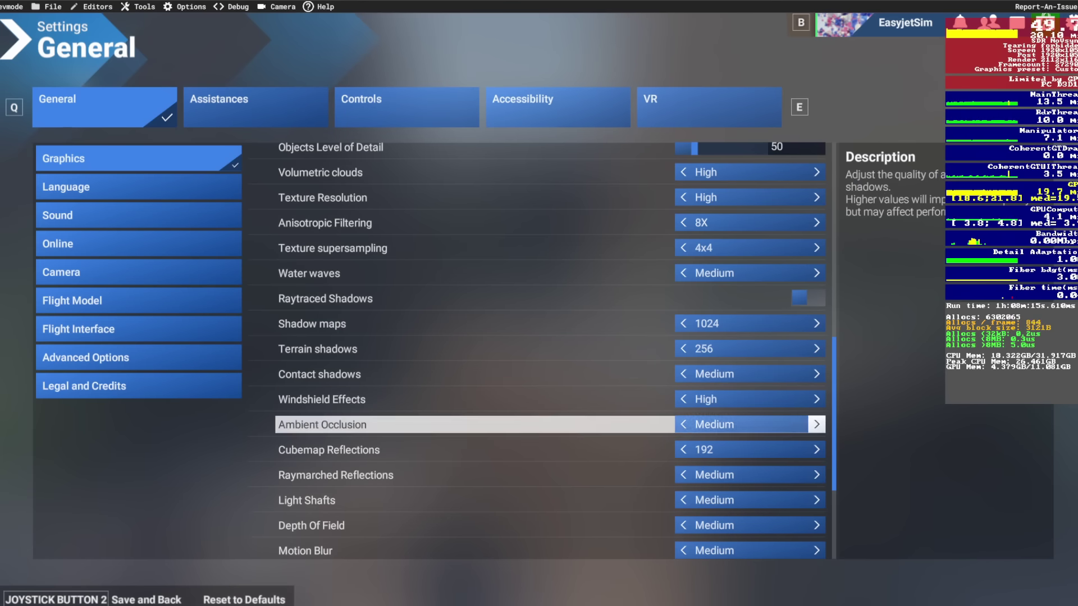
key(Down)
key(Right)
key(Left)
key(Left)
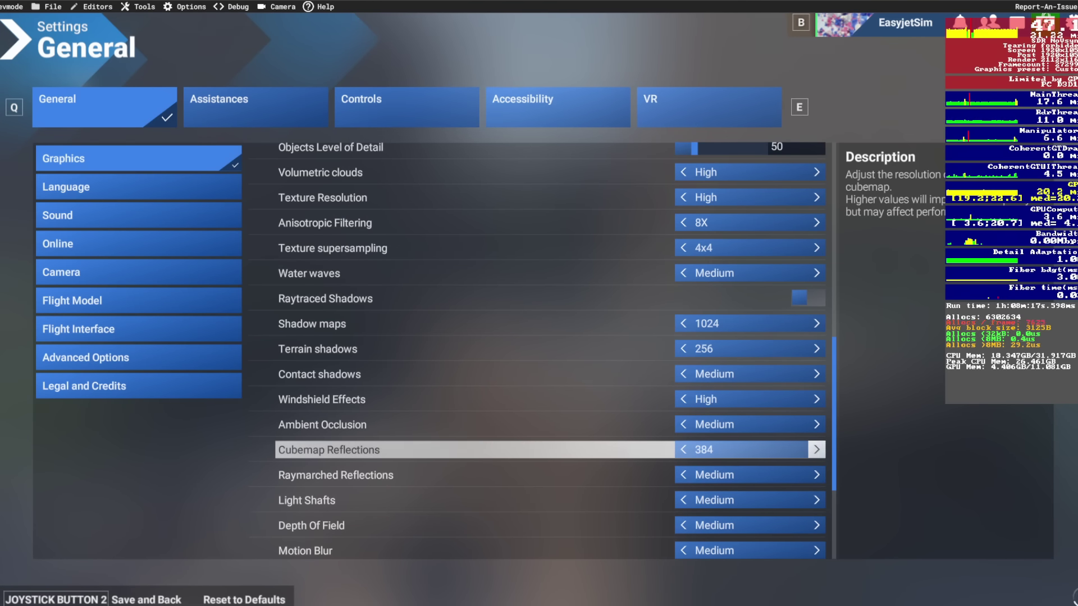
key(Right)
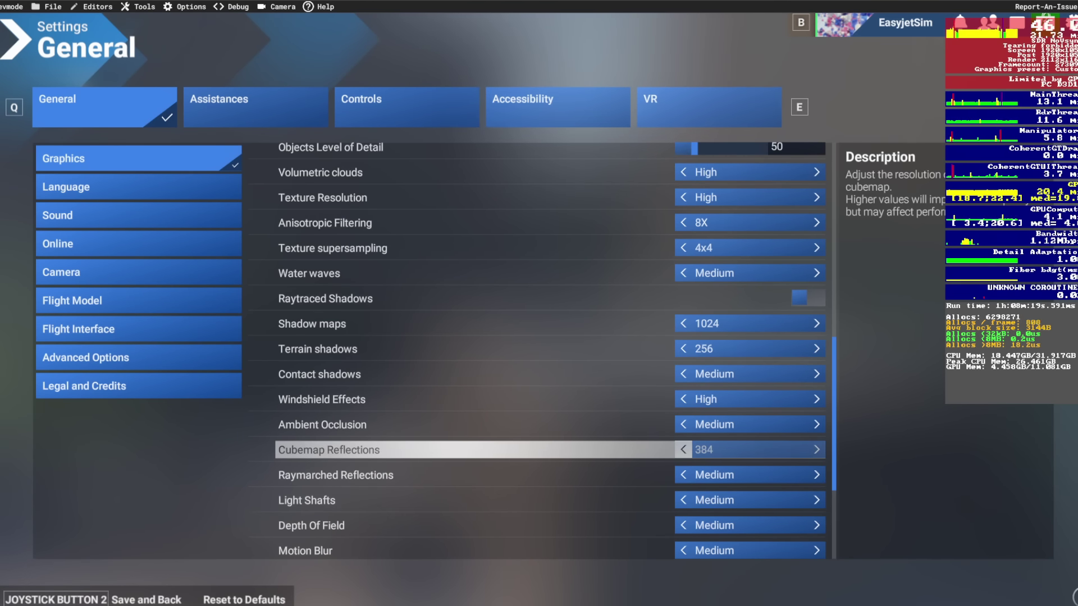
key(Right)
key(Right)
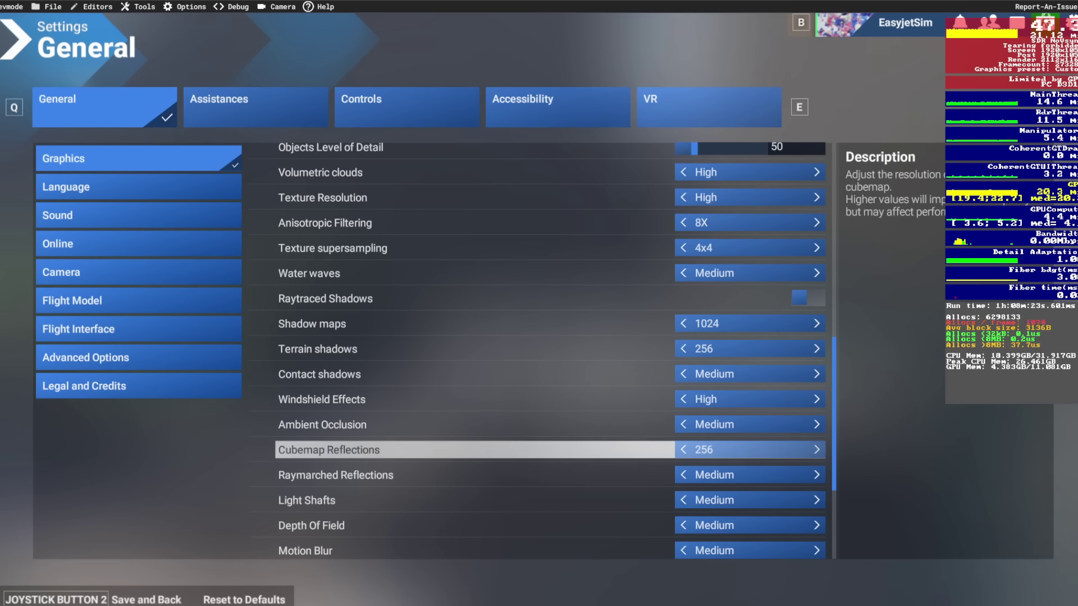
click(335, 475)
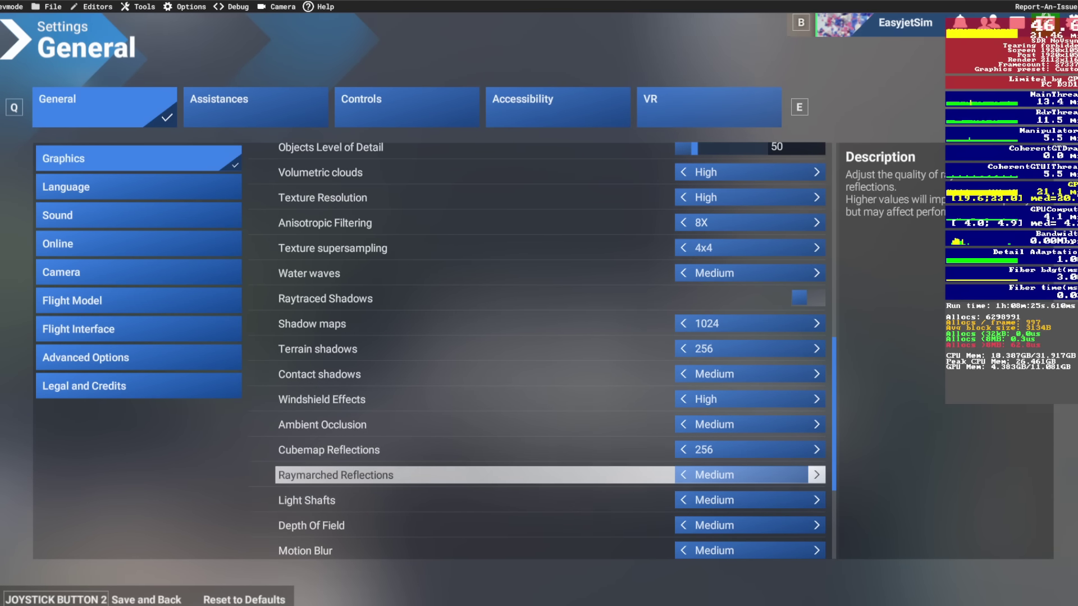
click(816, 475)
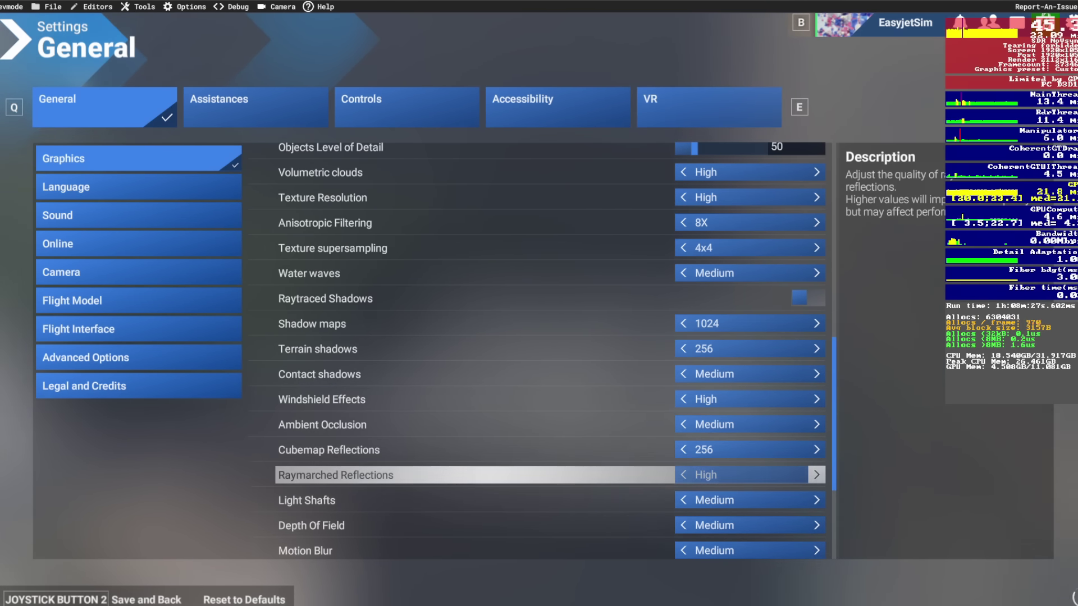
scroll(474, 500, down, 4)
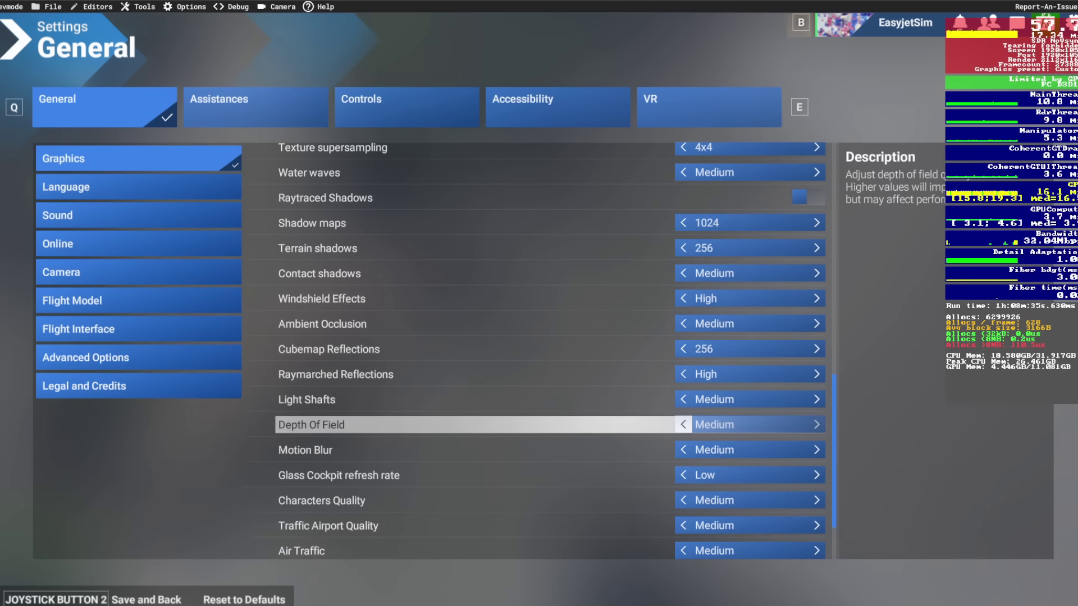
Step: Turn Depth Of Field and Motion Blur off
key(Left)
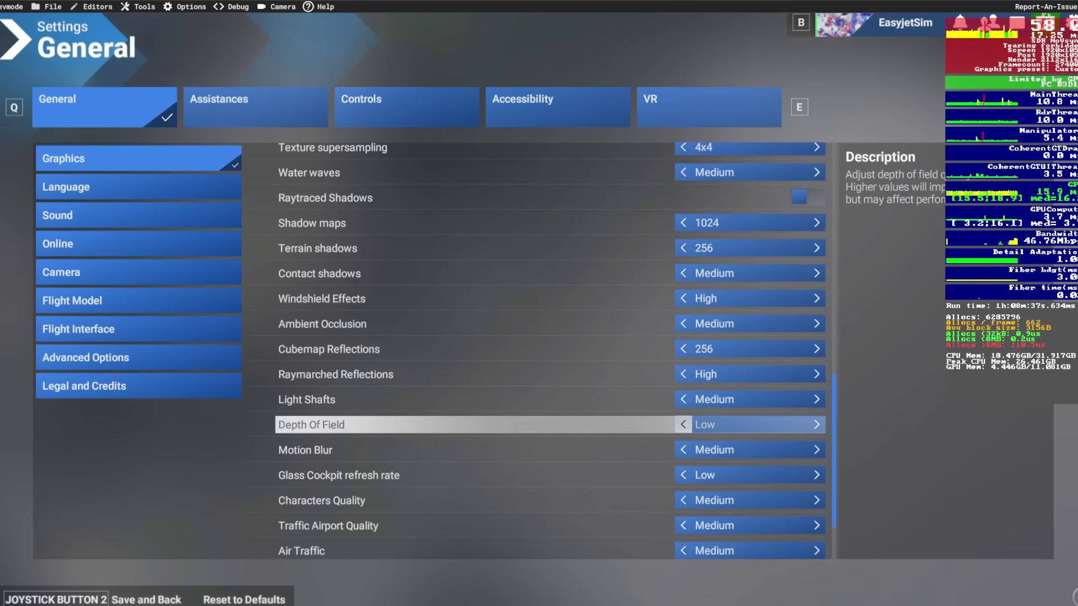
key(Left)
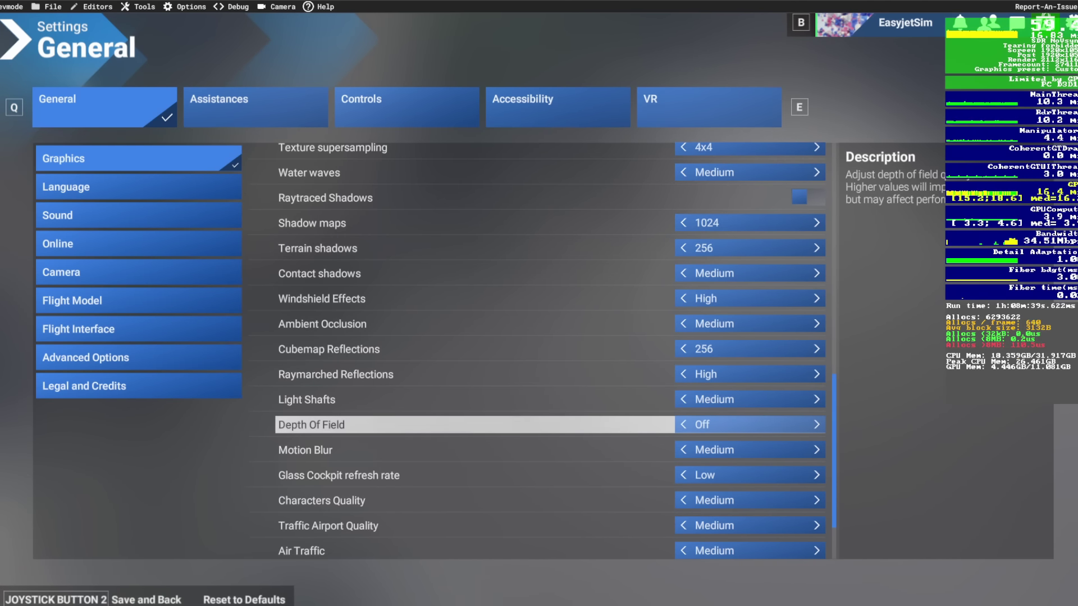
key(Down)
key(Left)
key(Left)
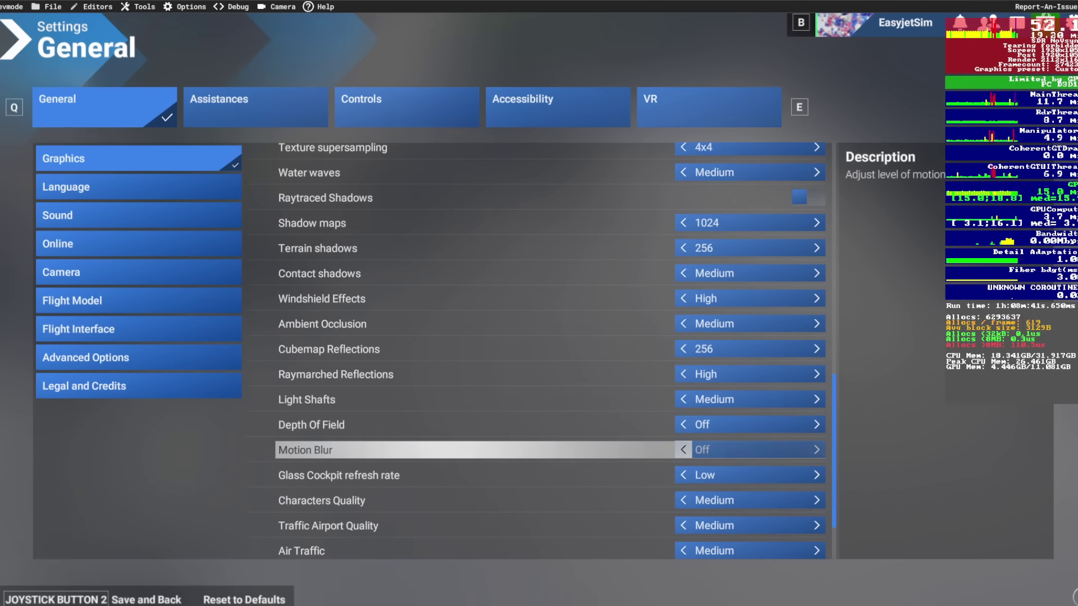
Step: Raise Glass Cockpit refresh rate to Medium and lower Characters Quality to Low
key(Down)
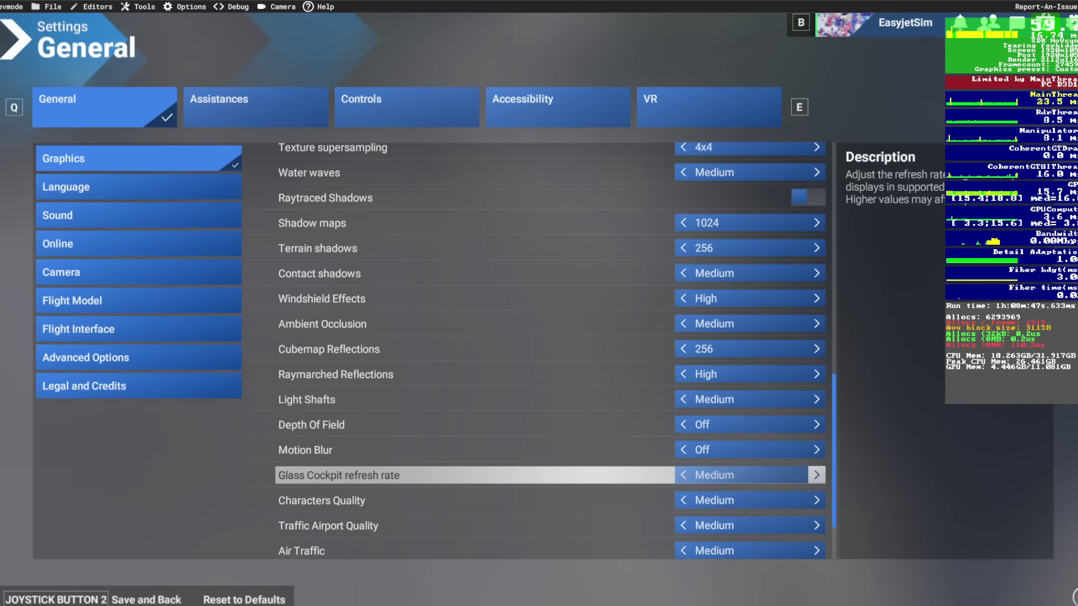
key(Right)
scroll(539, 351, down, 3)
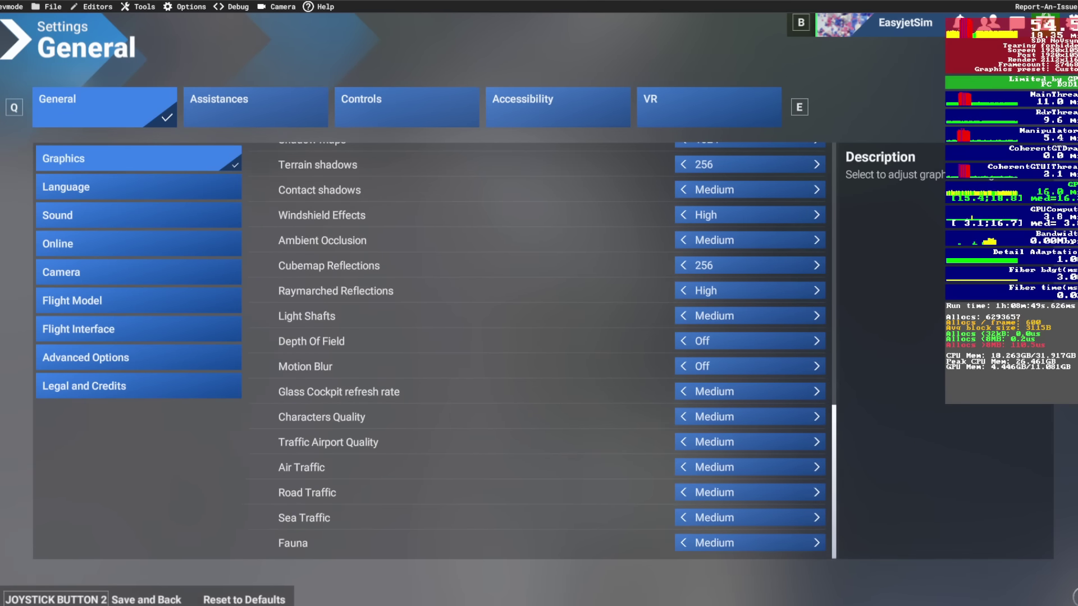
key(Down)
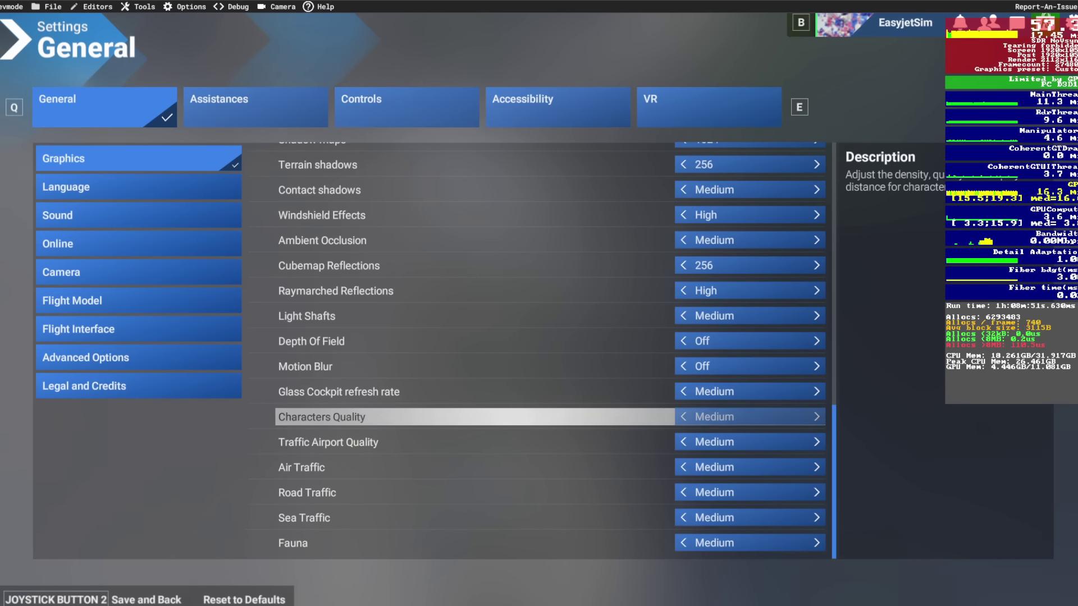
key(Left)
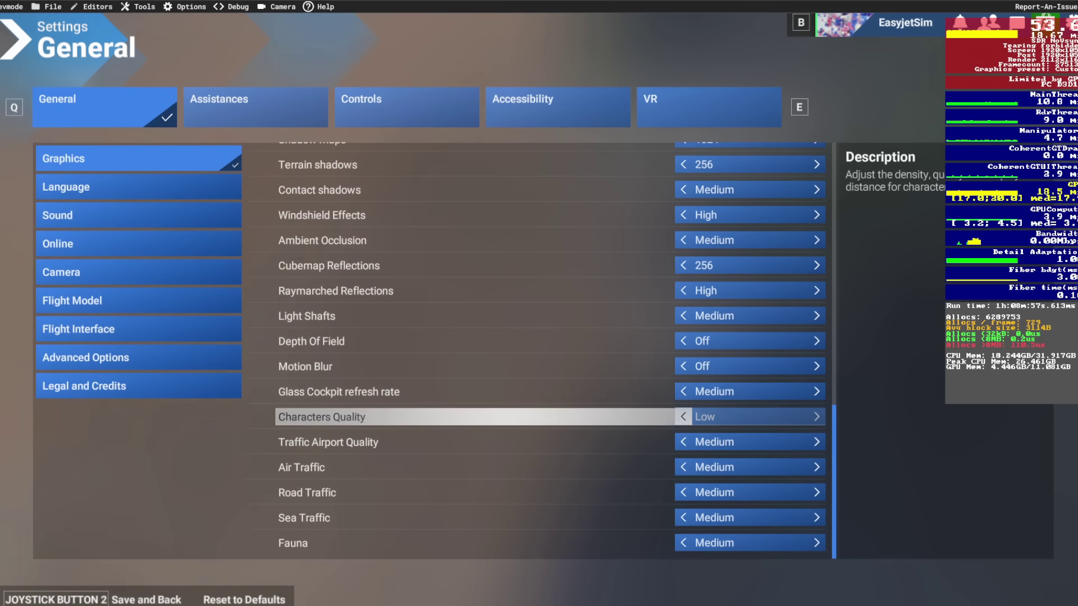
Step: Turn Traffic Airport Quality and Air Traffic off
click(474, 442)
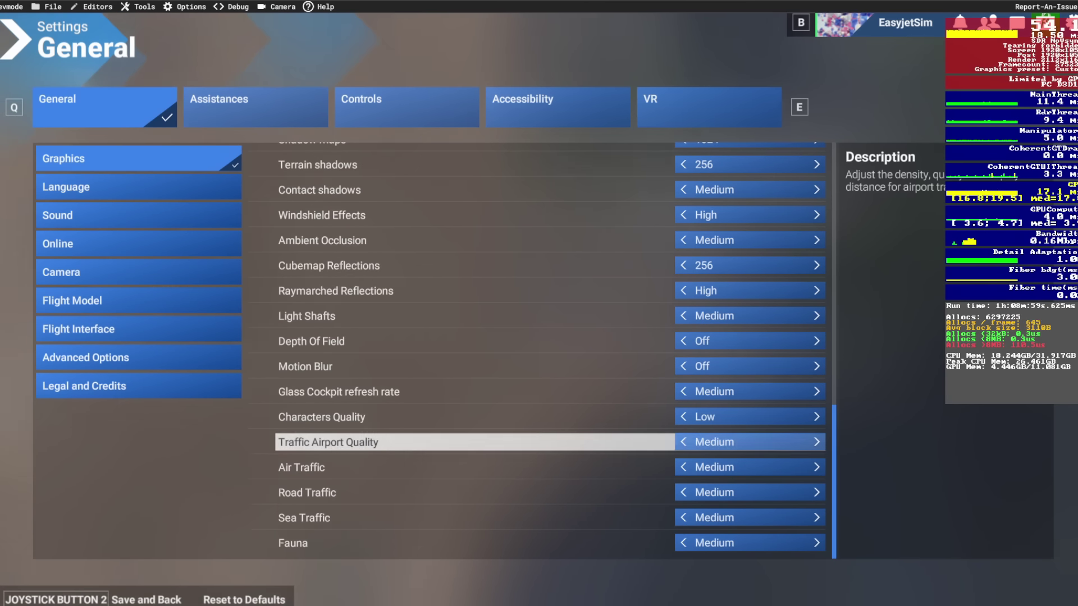
key(Left)
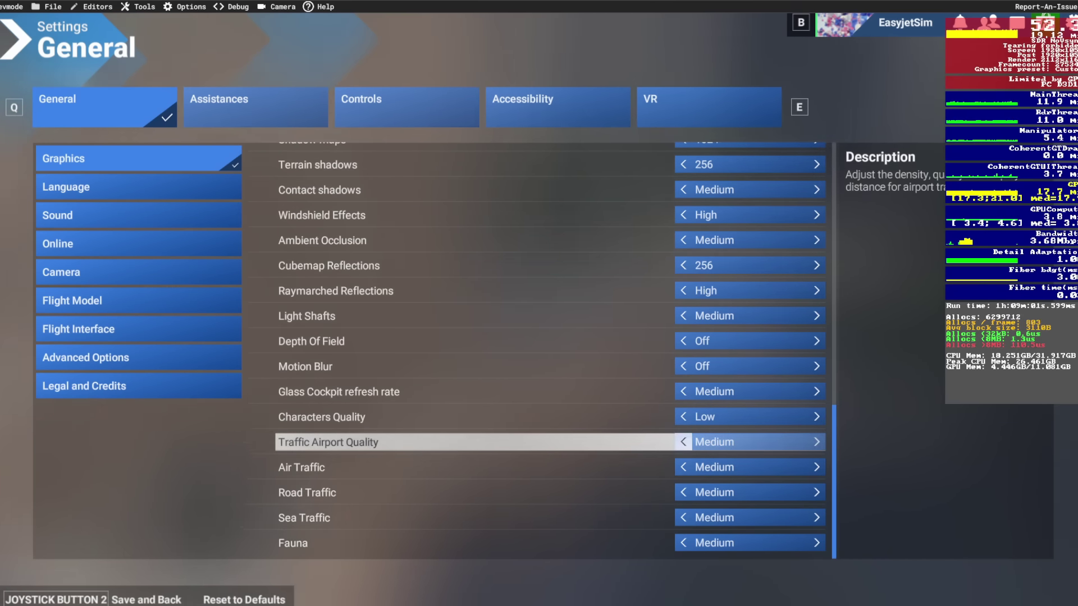
key(Left)
key(Down)
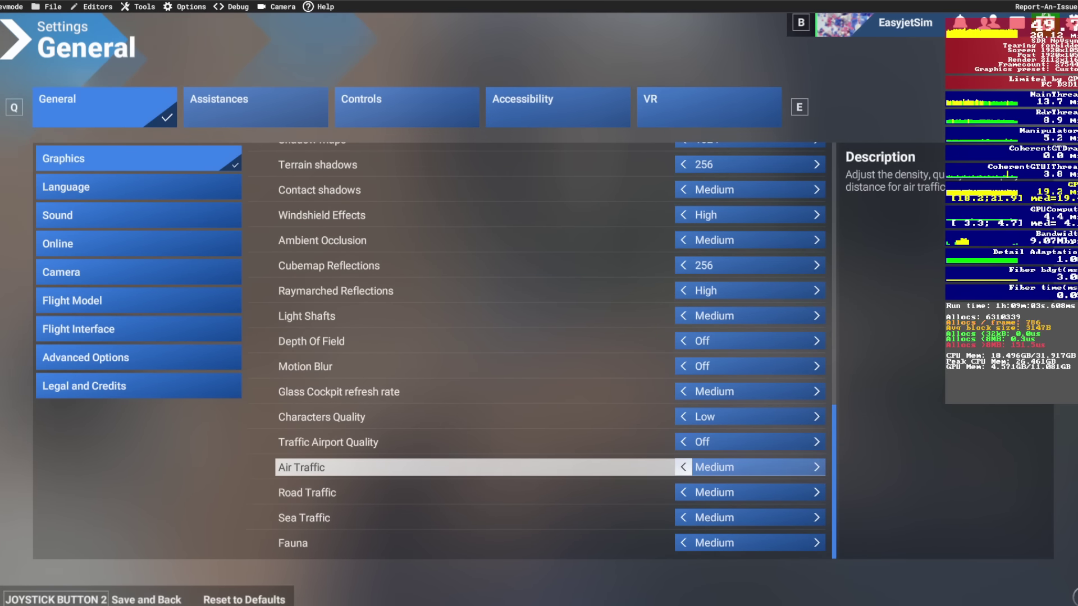
key(Left)
key(Left)
Step: Raise Sea Traffic from Medium to Ultra and close the settings
key(Down)
key(Down)
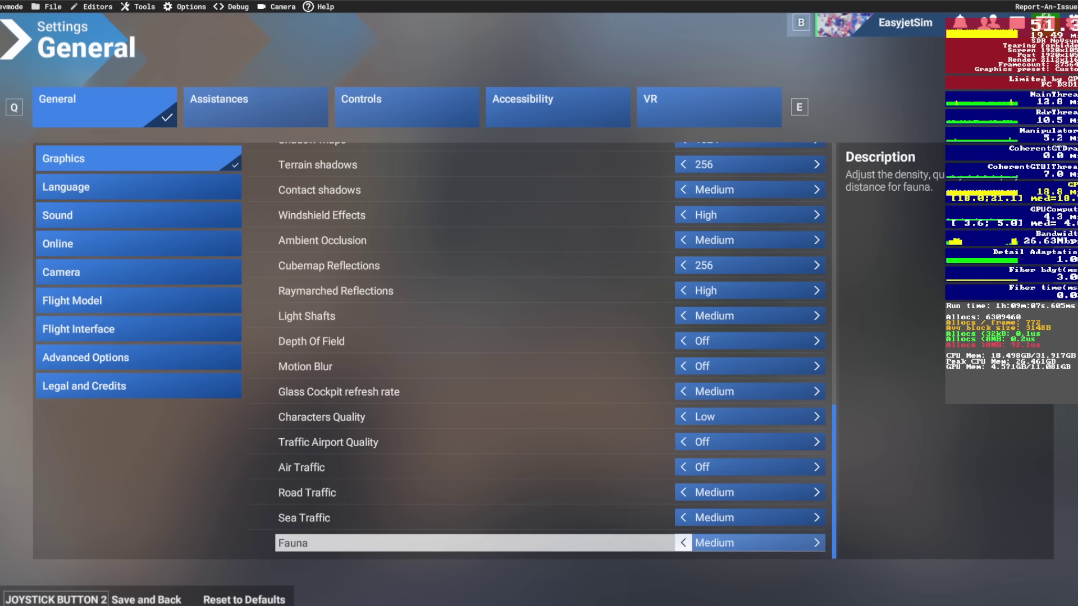
key(Down)
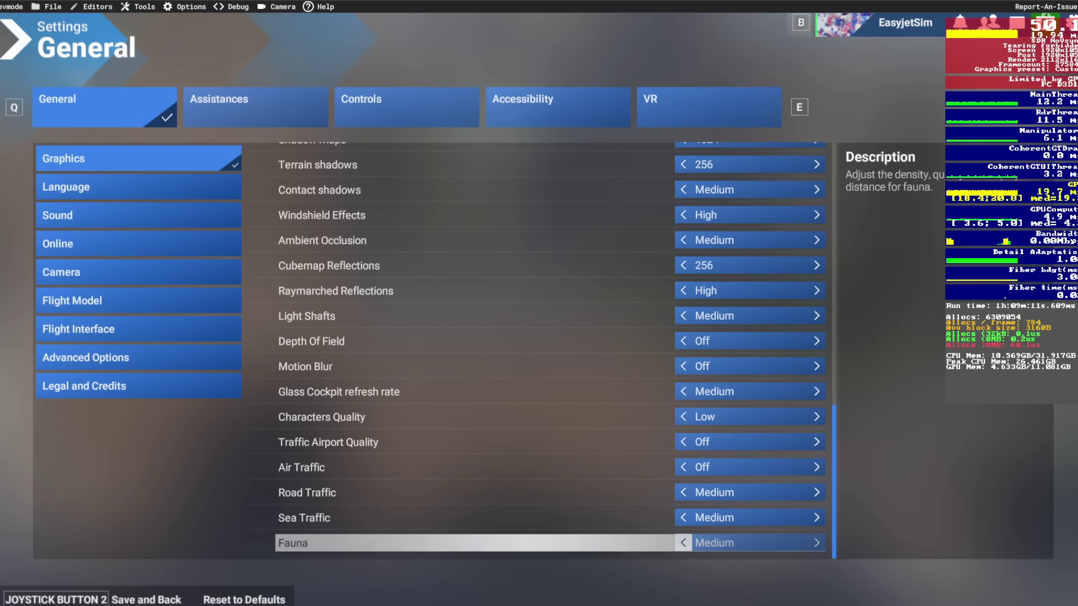
key(Up)
key(Up)
key(Down)
key(Down)
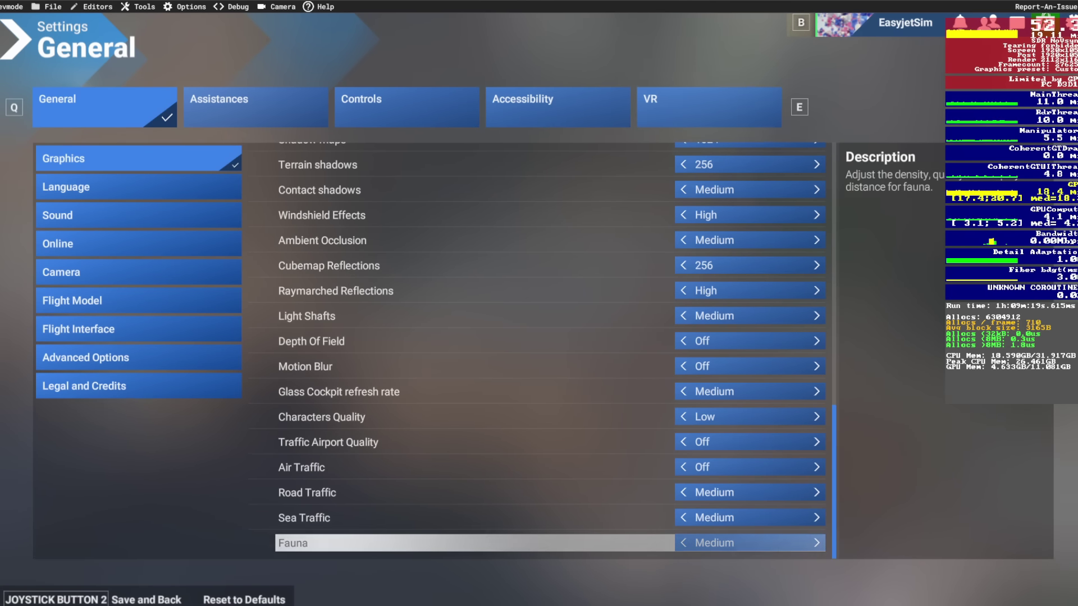
key(Up)
key(Down)
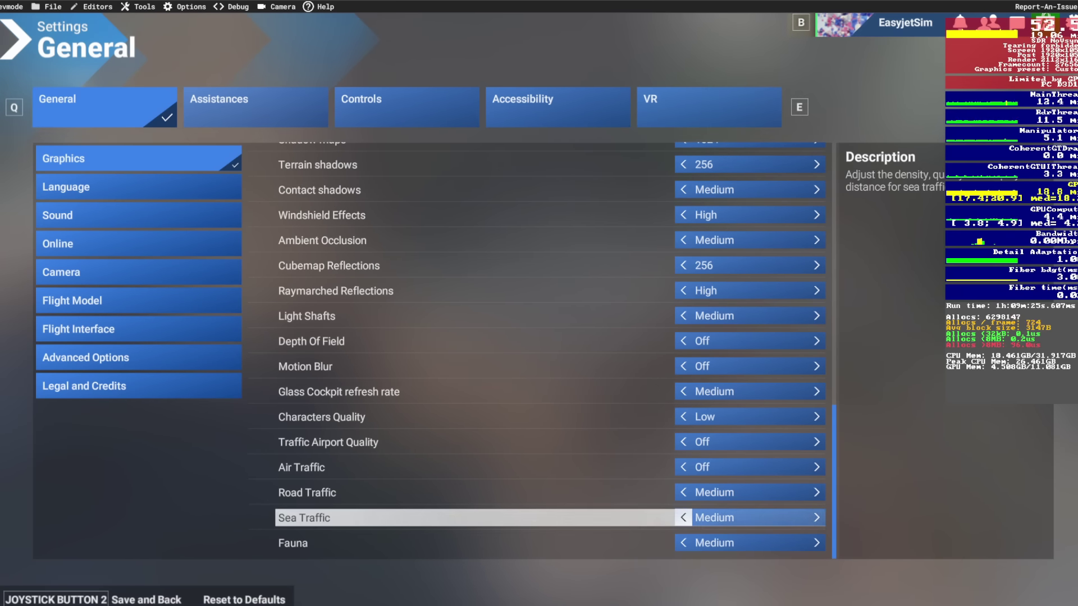
key(Up)
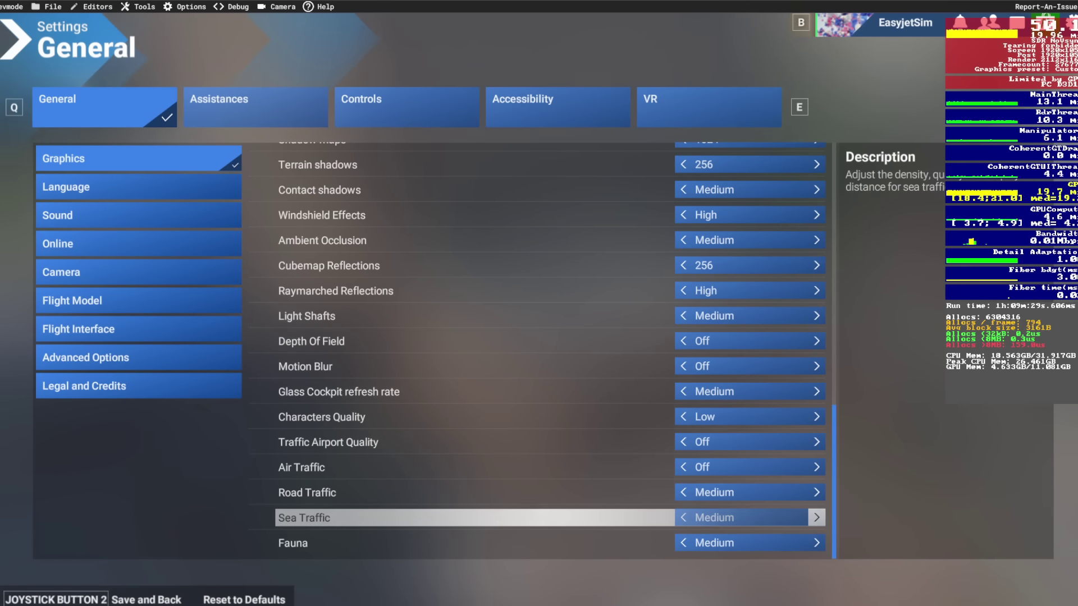
key(Right)
key(Right)
key(Up)
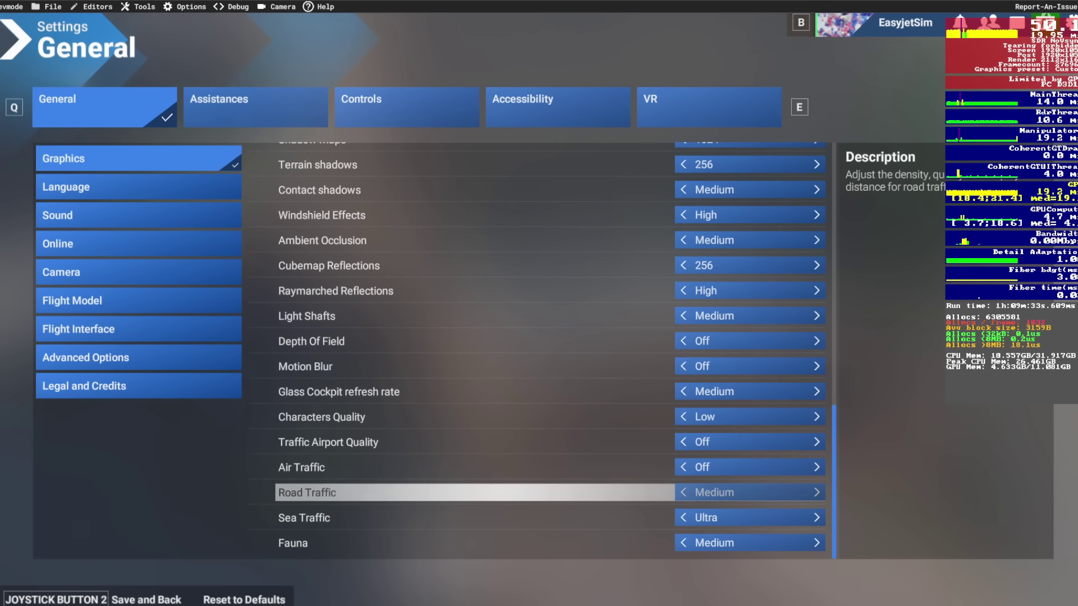
key(Escape)
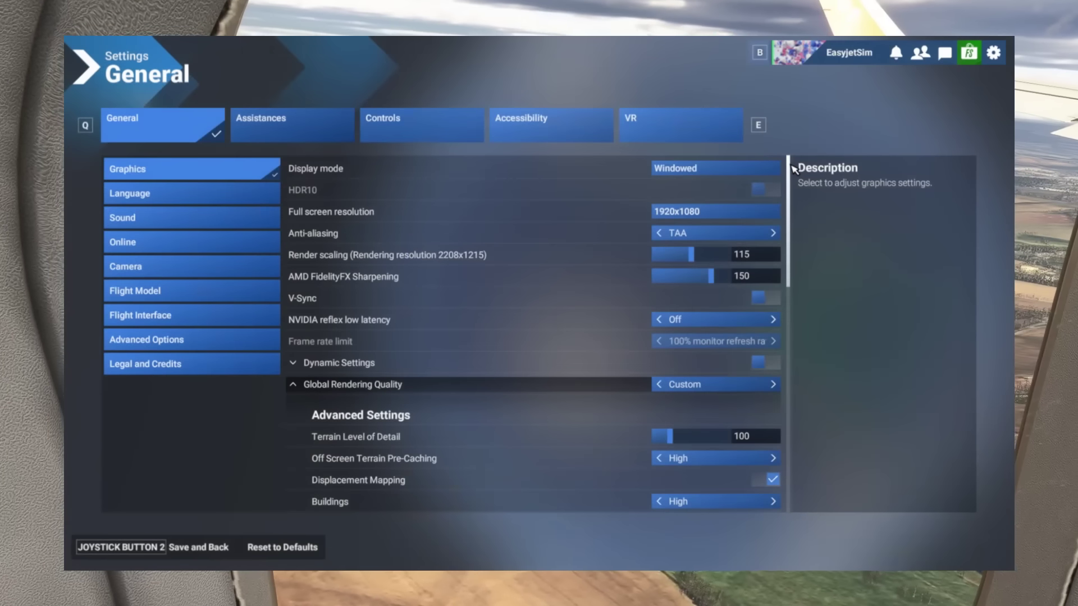
scroll(793, 169, down, 1)
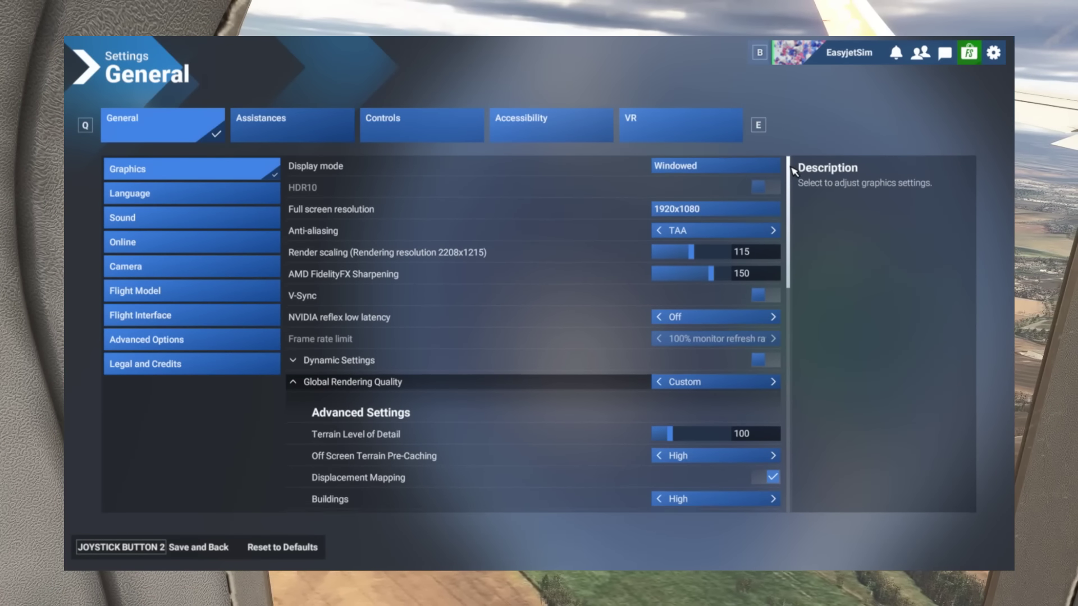
scroll(793, 169, down, 2)
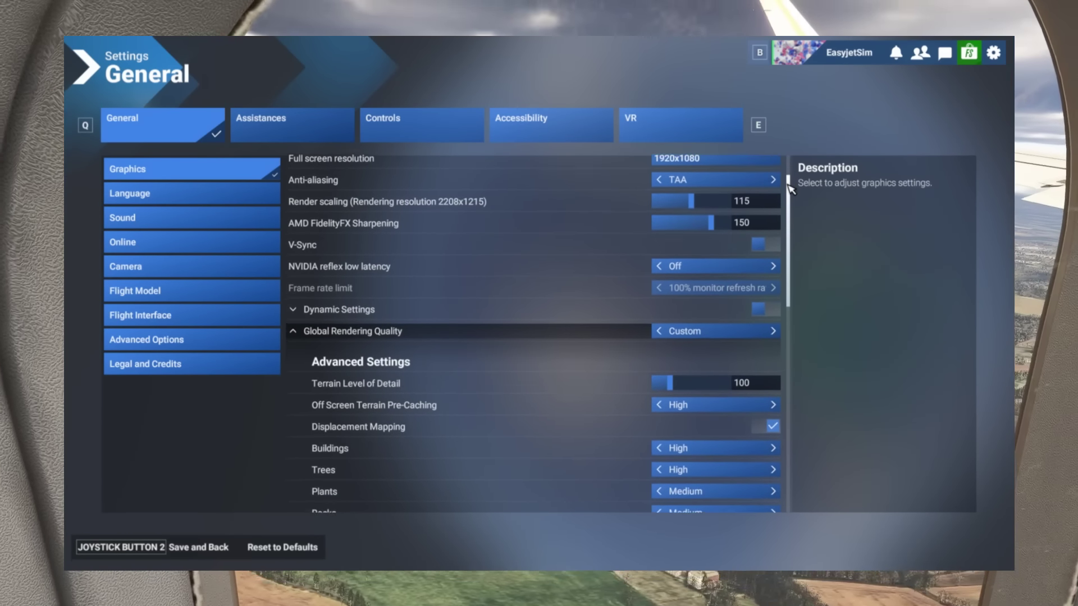
drag(790, 187, 791, 278)
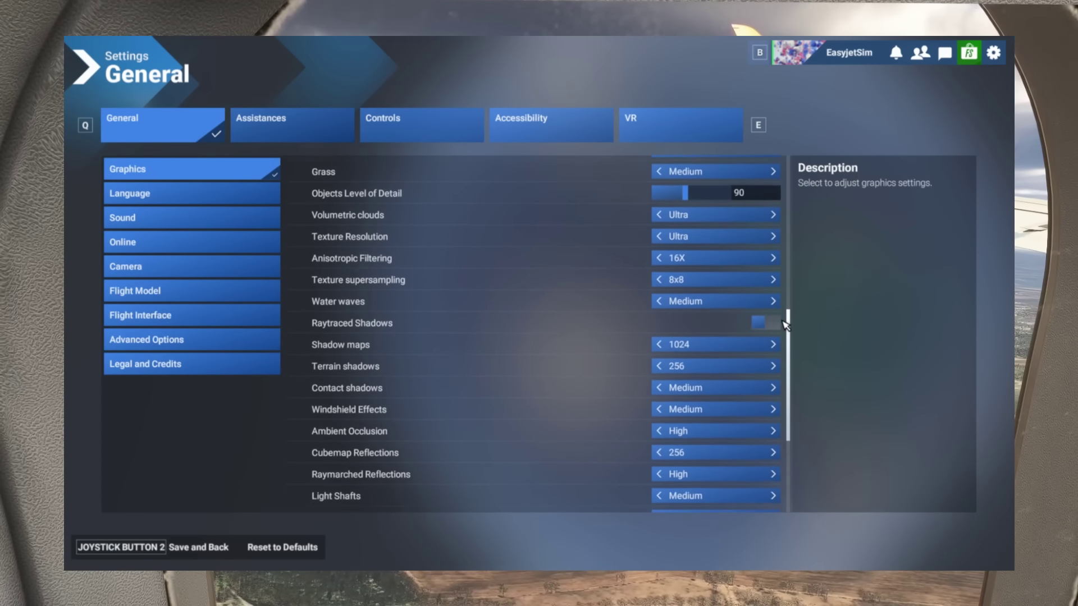
drag(784, 322, 788, 394)
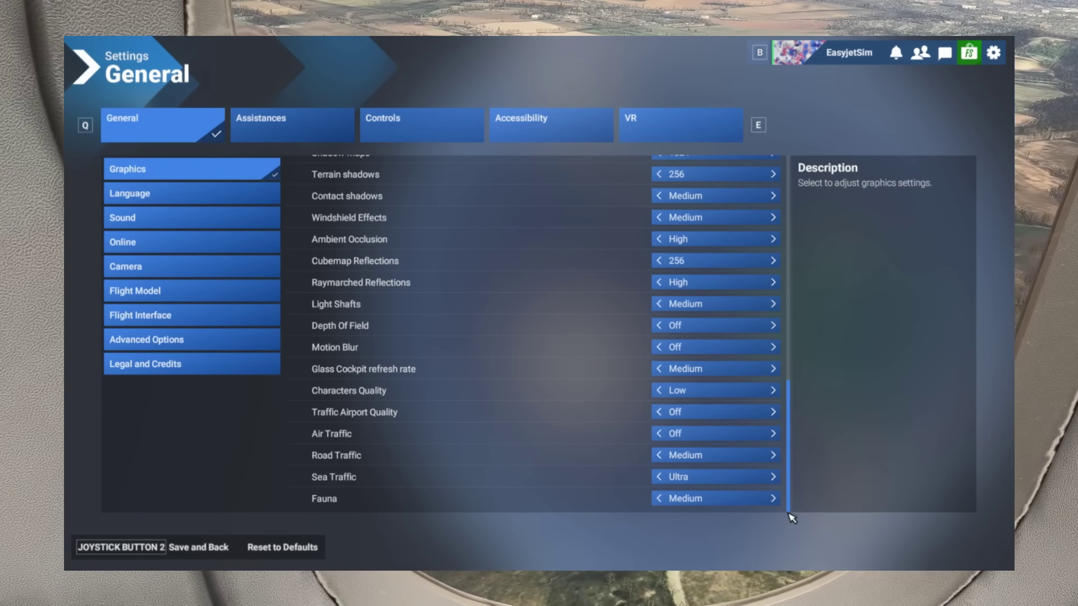
drag(785, 462, 789, 418)
drag(793, 378, 791, 274)
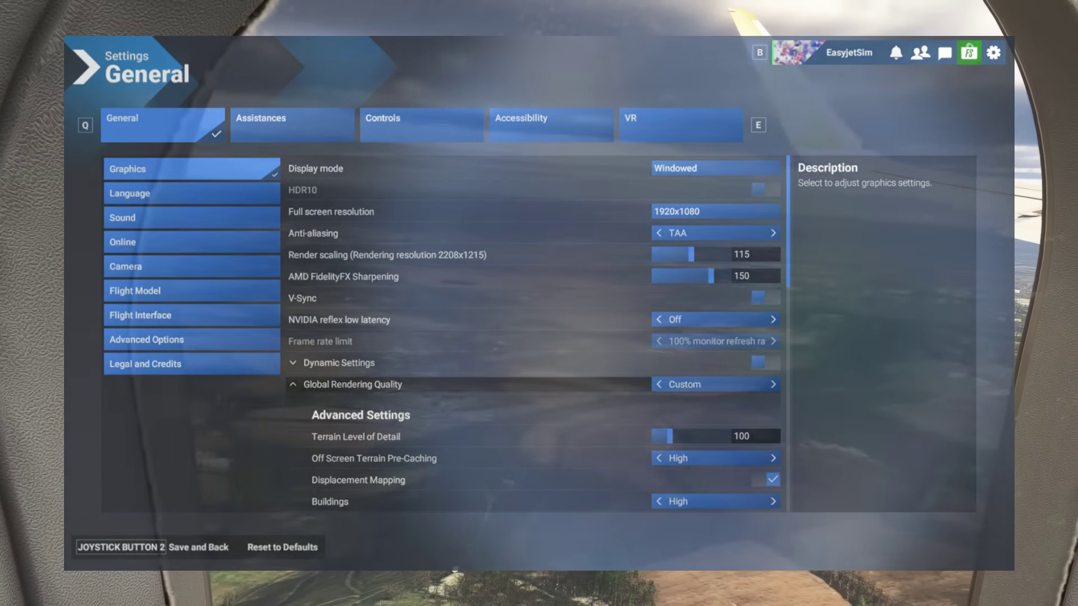